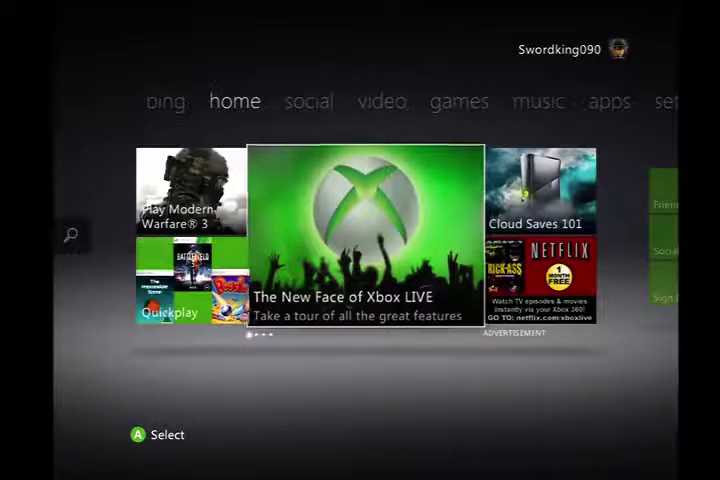
Flip back and forth between the bing search page and the home page
{"action": "key", "text": "Left"}
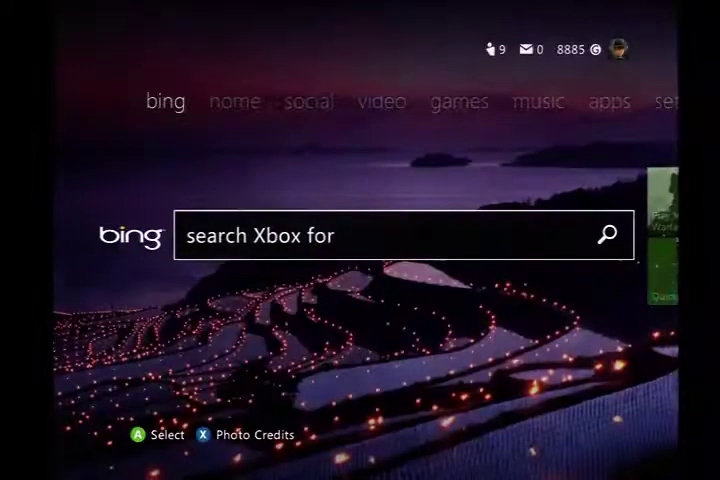
{"action": "key", "text": "Right"}
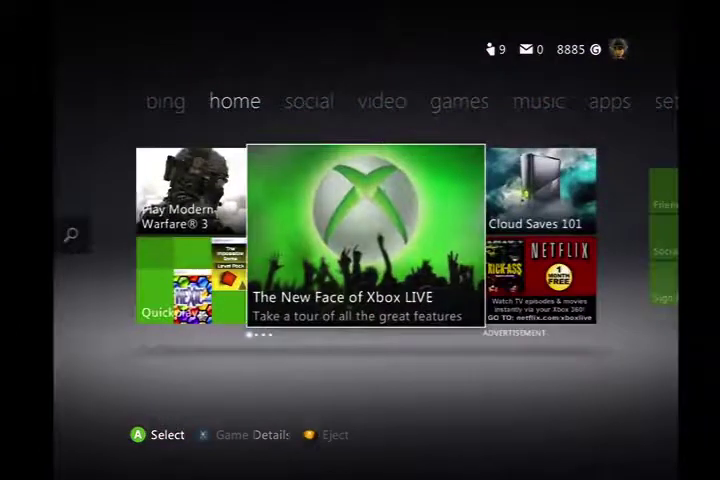
{"action": "key", "text": "Left"}
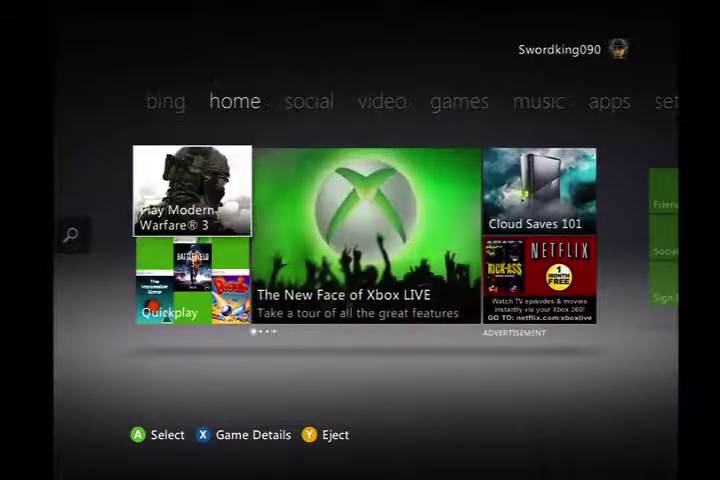
{"action": "key", "text": "Left"}
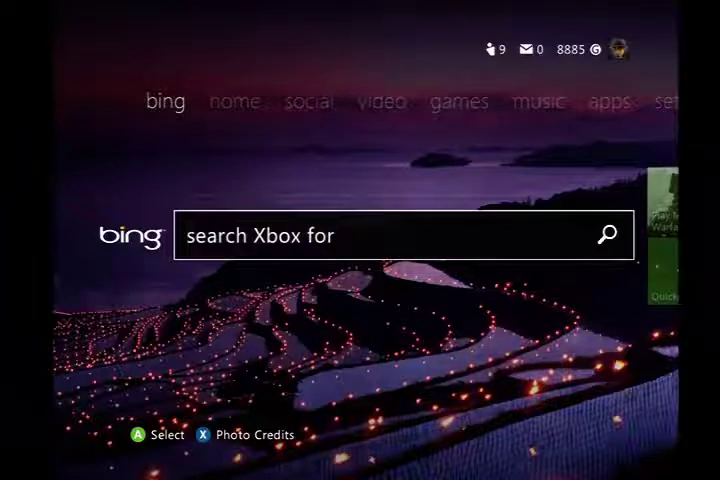
{"action": "key", "text": "Right"}
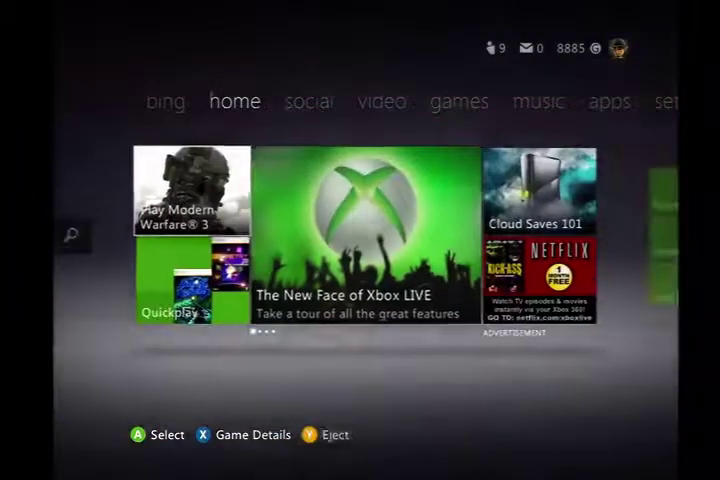
{"action": "key", "text": "Left"}
{"action": "key", "text": "Right"}
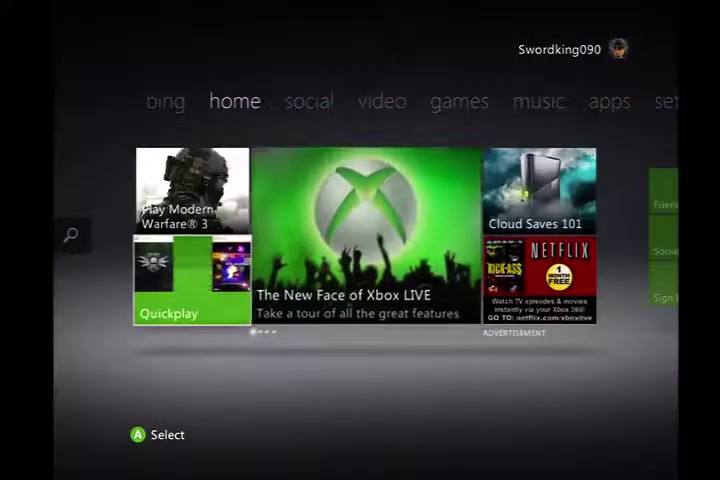
Browse the home tiles (Modern Warfare 3, New Face of Xbox LIVE, Cloud Saves 101) and reach social
{"action": "key", "text": "Left"}
{"action": "key", "text": "Right"}
{"action": "key", "text": "Left"}
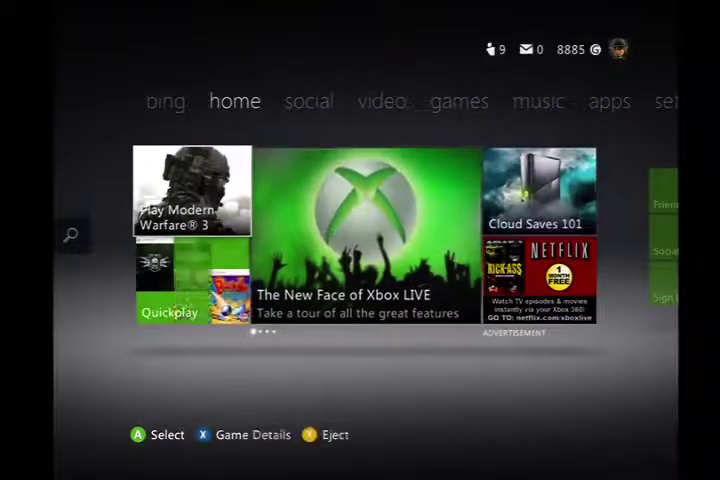
{"action": "key", "text": "Right"}
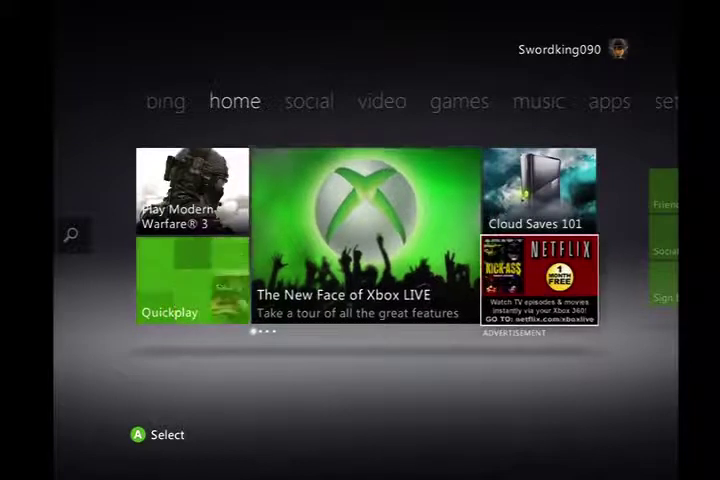
{"action": "key", "text": "Left"}
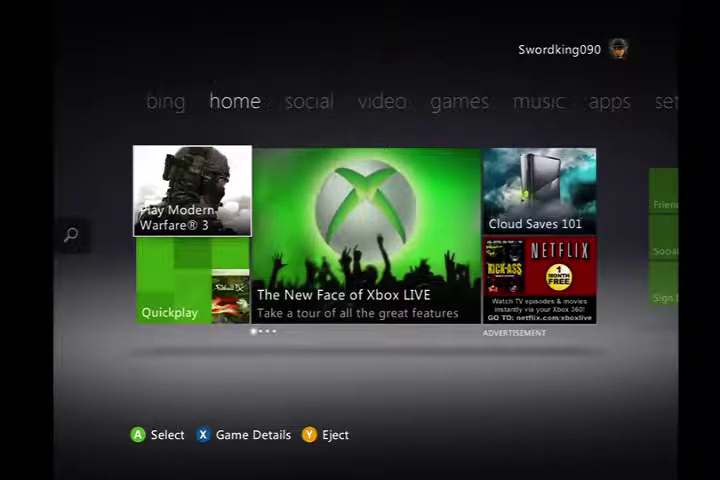
{"action": "key", "text": "Right"}
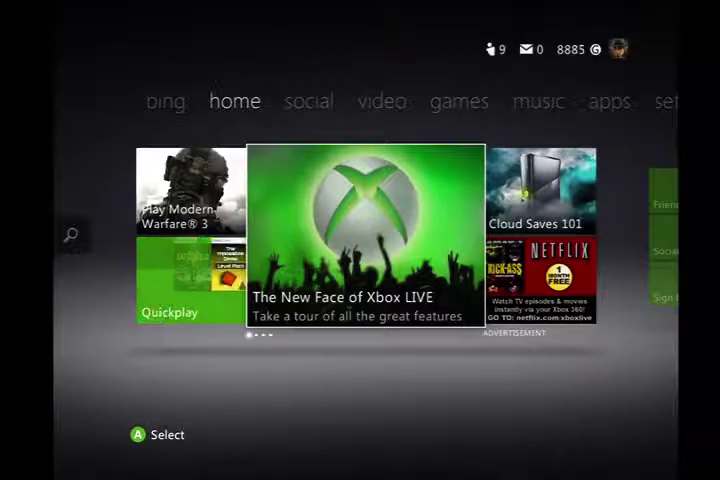
{"action": "key", "text": "Right"}
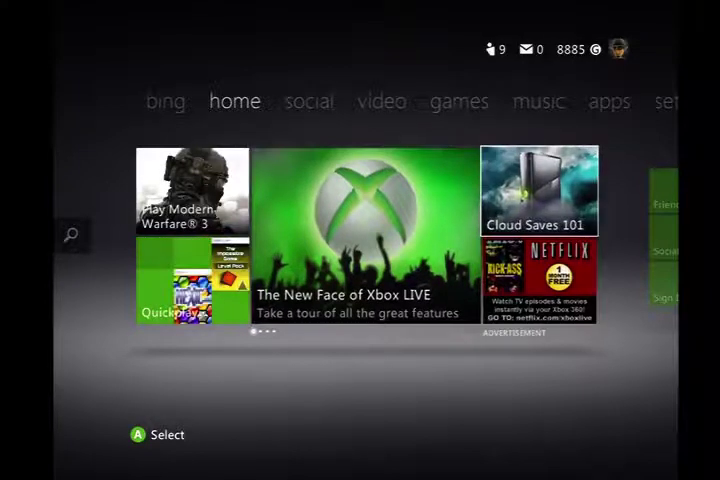
{"action": "key", "text": "Right"}
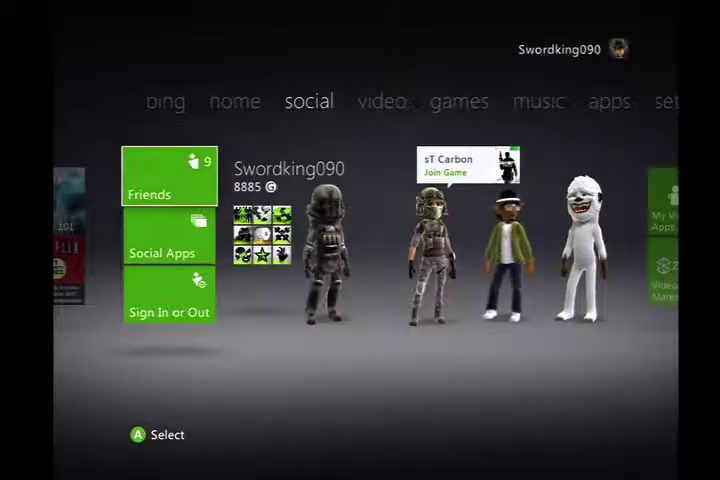
Scroll down through the social options and back up
{"action": "key", "text": "Down"}
{"action": "key", "text": "Down"}
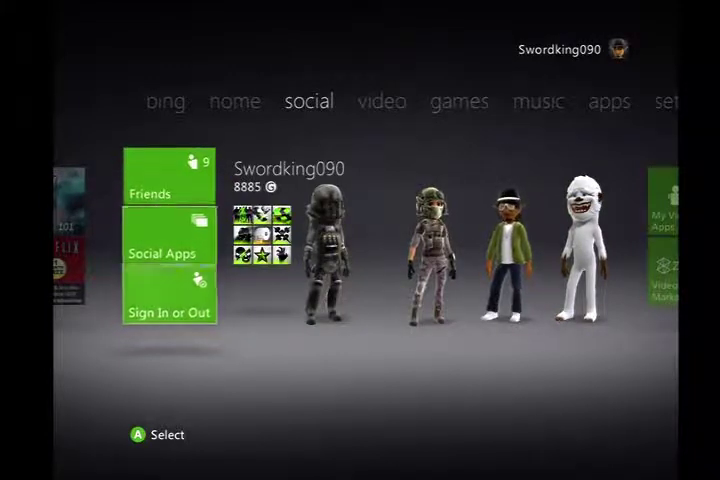
{"action": "key", "text": "Up"}
{"action": "key", "text": "Down"}
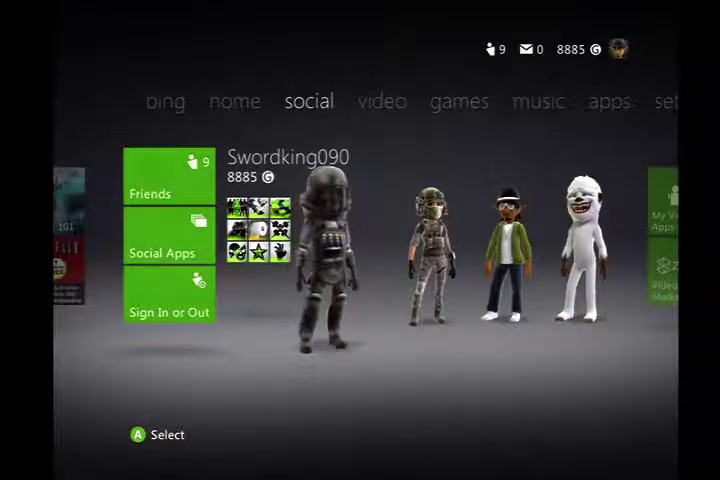
Browse the friends' avatars to the last one, then continue to the video page
{"action": "key", "text": "Right"}
{"action": "key", "text": "Right"}
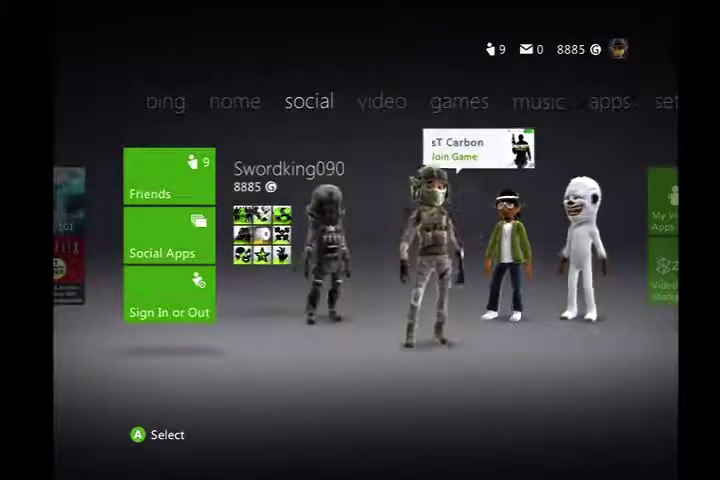
{"action": "key", "text": "Right"}
{"action": "key", "text": "Right"}
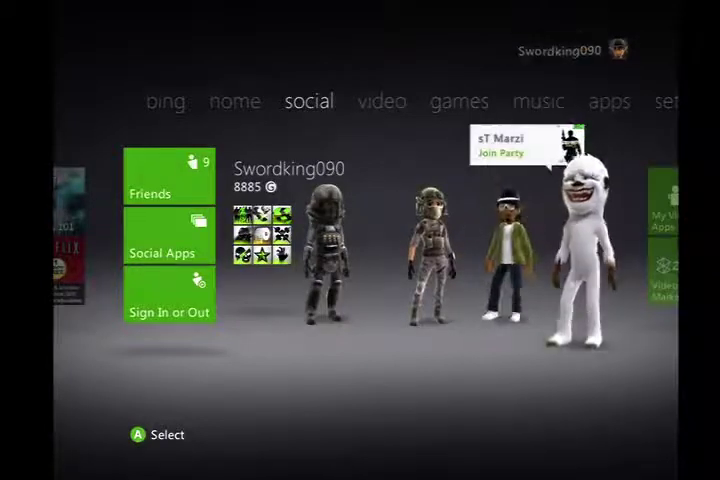
{"action": "key", "text": "Left"}
{"action": "key", "text": "Left"}
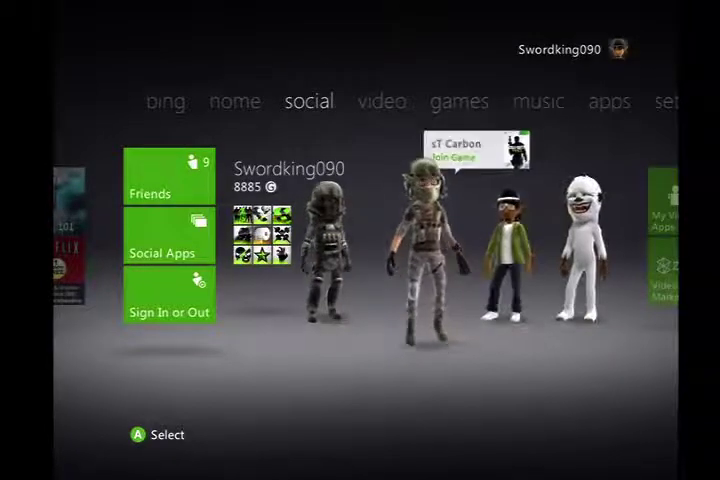
{"action": "key", "text": "Right"}
{"action": "key", "text": "Left"}
{"action": "key", "text": "Right"}
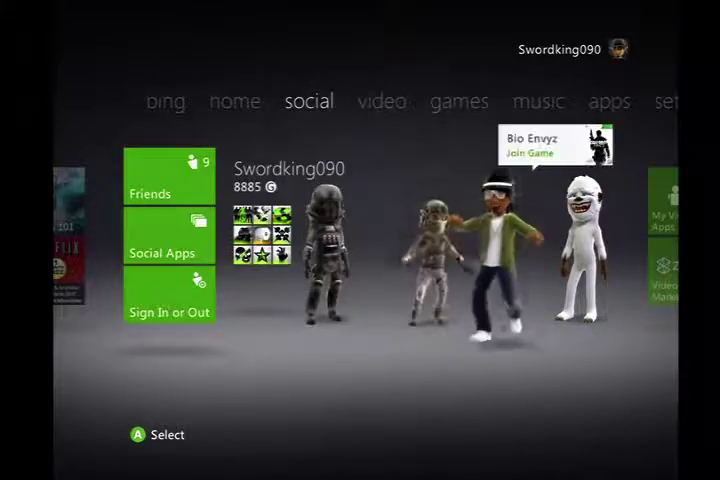
{"action": "key", "text": "Right"}
{"action": "key", "text": "Right"}
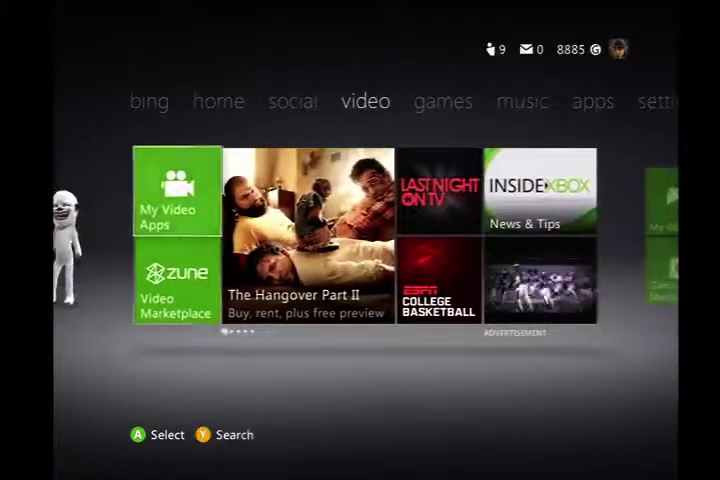
{"action": "key", "text": "Right"}
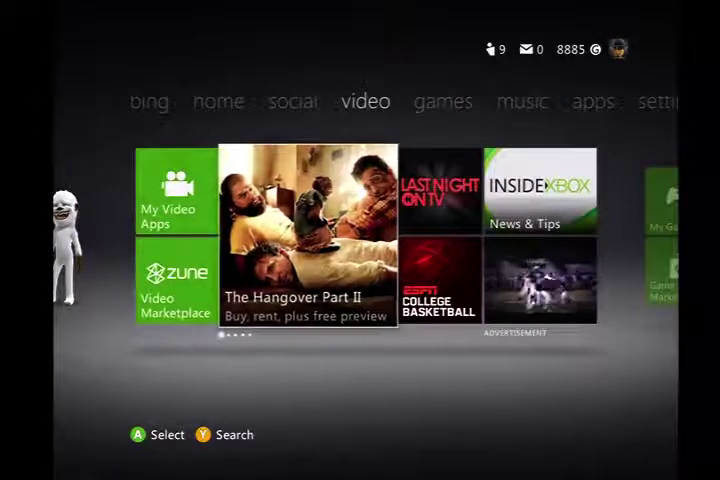
Peek at games, then browse the College Basketball and Video Marketplace tiles before moving to games
{"action": "key", "text": "Page_Down"}
{"action": "key", "text": "Page_Up"}
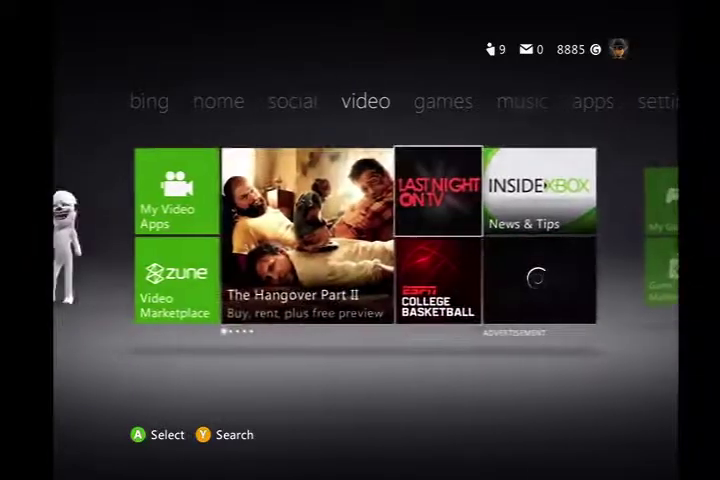
{"action": "key", "text": "Down"}
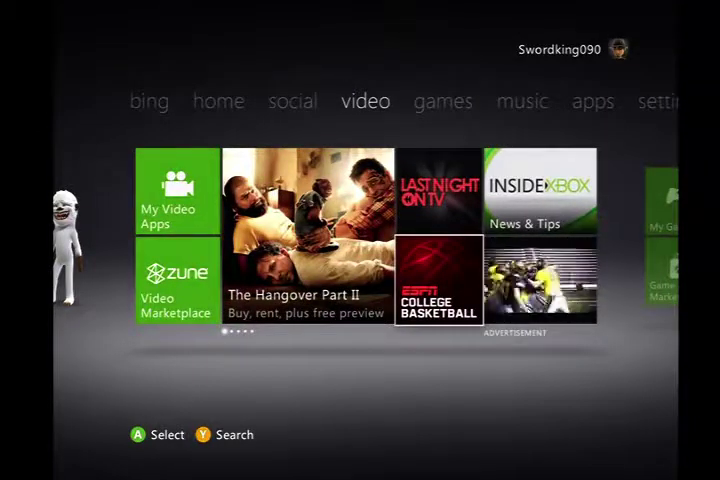
{"action": "key", "text": "Left"}
{"action": "key", "text": "Left"}
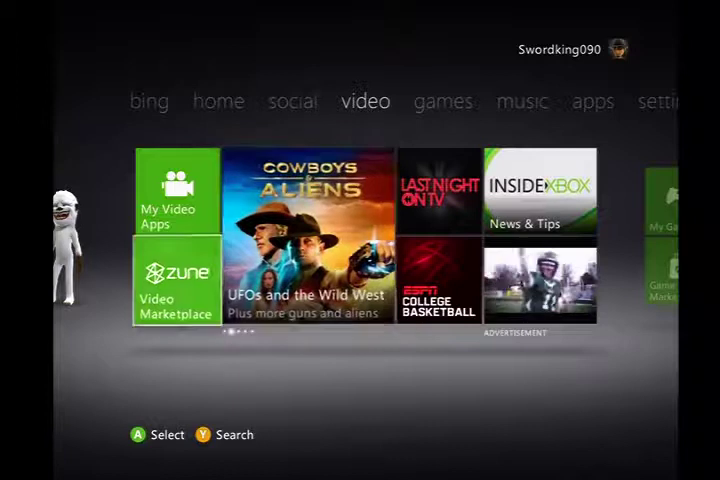
{"action": "key", "text": "Page_Down"}
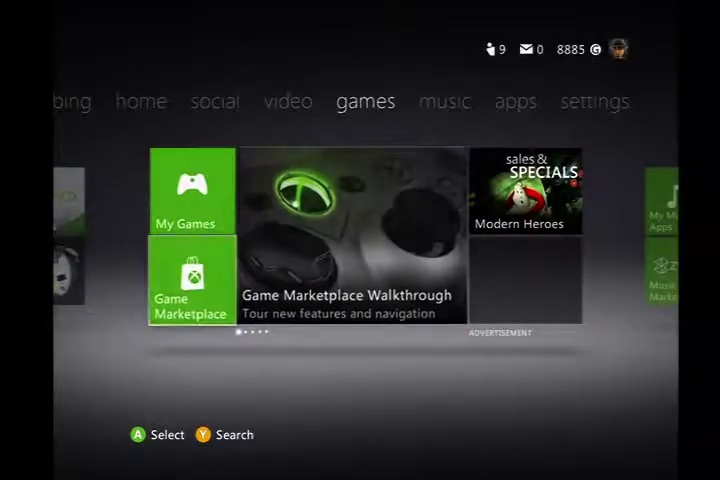
Look over the Game Marketplace Walkthrough and sales & specials tiles, then move on to music
{"action": "key", "text": "Right"}
{"action": "key", "text": "Right"}
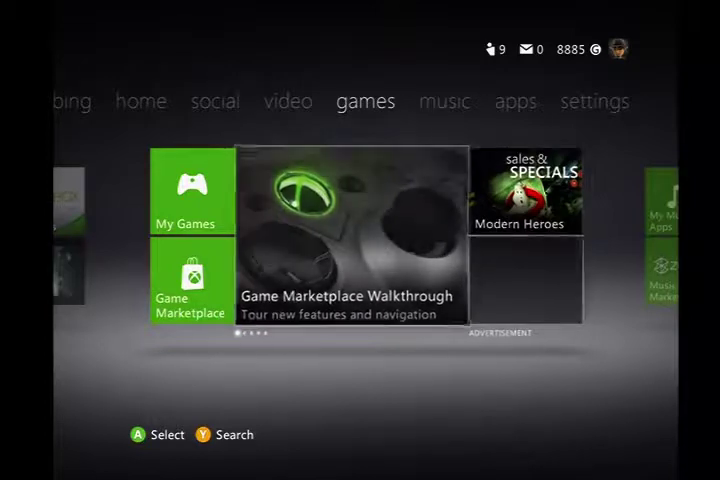
{"action": "key", "text": "Down"}
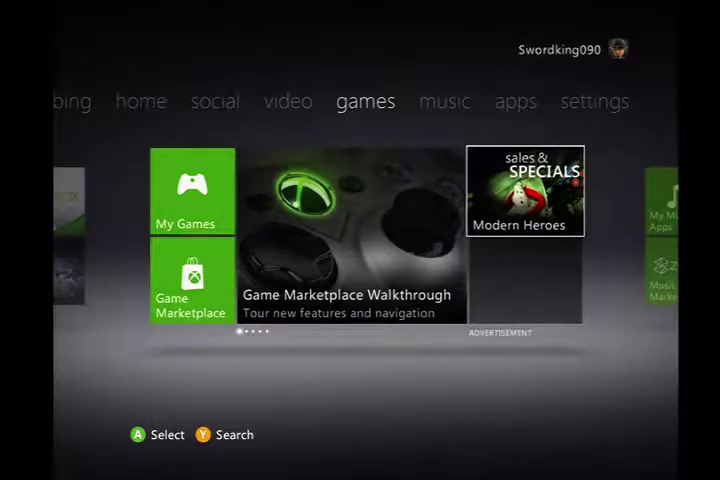
{"action": "key", "text": "Left"}
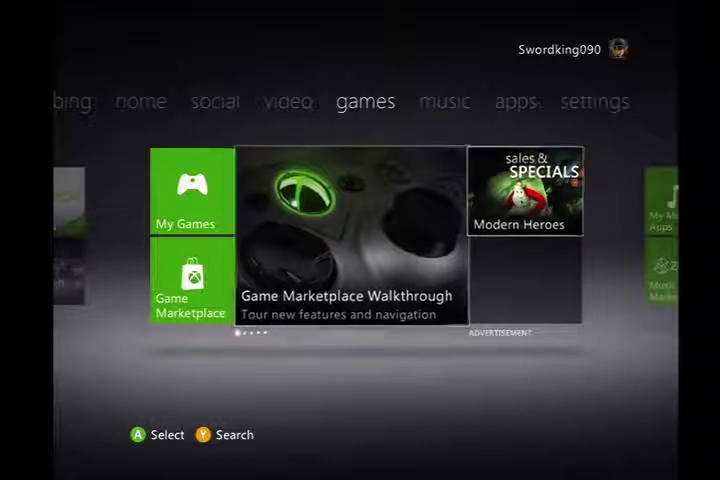
{"action": "key", "text": "Right"}
{"action": "key", "text": "Right"}
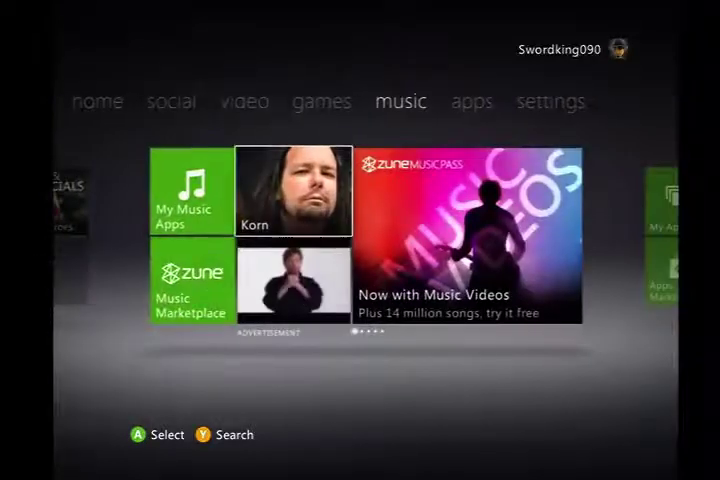
{"action": "key", "text": "Right"}
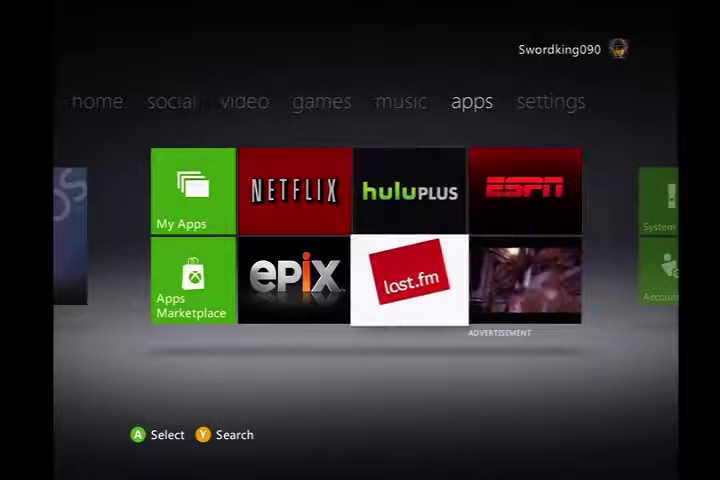
Highlight the ESPN tile on the apps hub
{"action": "key", "text": "Right"}
{"action": "key", "text": "Up"}
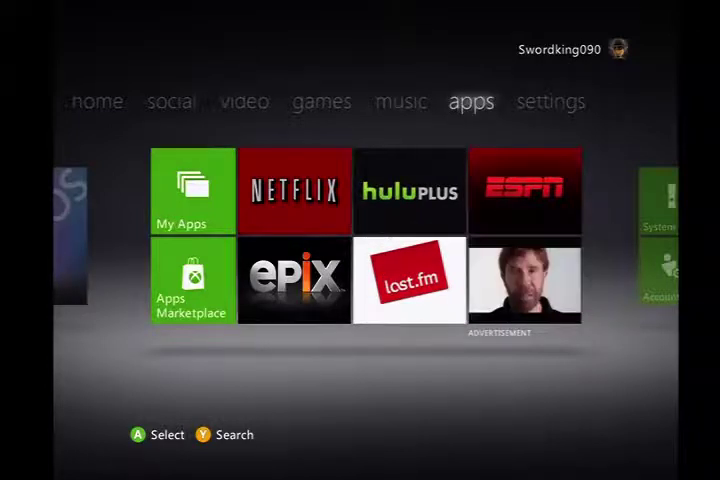
Enter settings and browse its options until Turn Off is reached
{"action": "key", "text": "Right"}
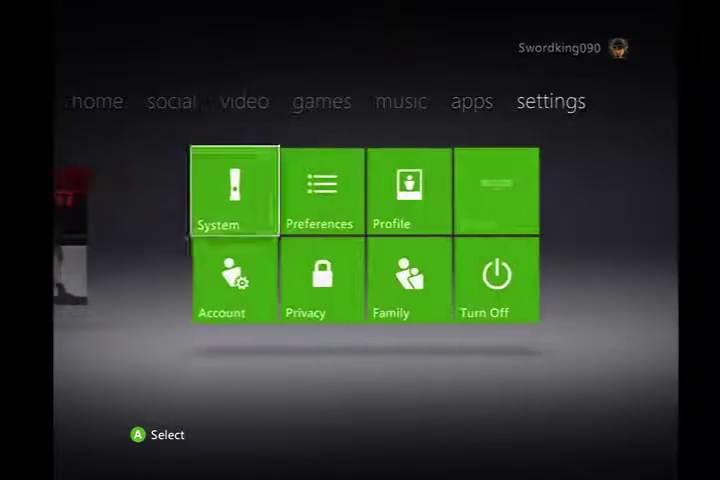
{"action": "key", "text": "Down"}
{"action": "key", "text": "Right"}
{"action": "key", "text": "Right"}
{"action": "key", "text": "Right"}
{"action": "key", "text": "Up"}
{"action": "key", "text": "Left"}
{"action": "key", "text": "Left"}
{"action": "key", "text": "Down"}
{"action": "key", "text": "Left"}
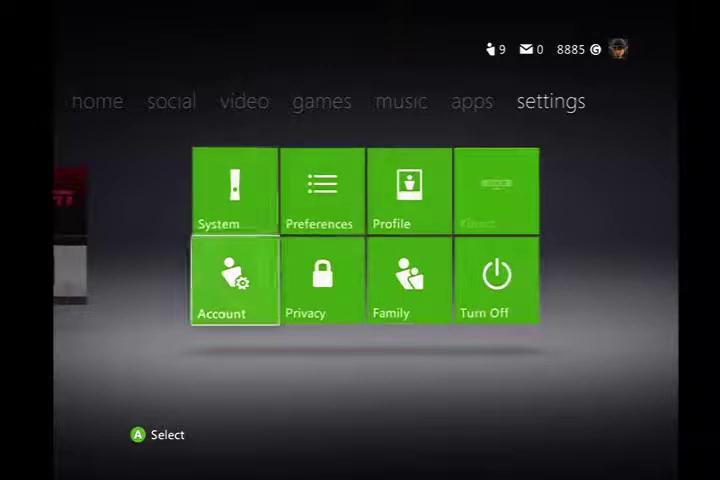
{"action": "key", "text": "Right"}
{"action": "key", "text": "Right"}
{"action": "key", "text": "Right"}
Look over Profile, Preferences and Family, return to System, then head back through the tabs
{"action": "key", "text": "Up"}
{"action": "key", "text": "Left"}
{"action": "key", "text": "Left"}
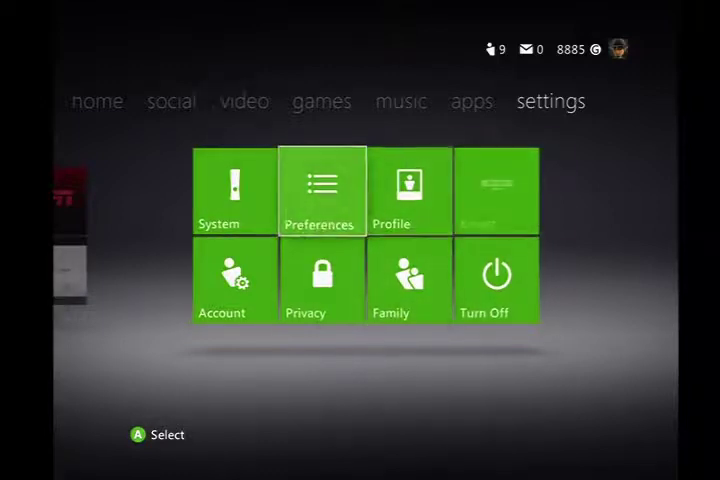
{"action": "key", "text": "Down"}
{"action": "key", "text": "Right"}
{"action": "key", "text": "Right"}
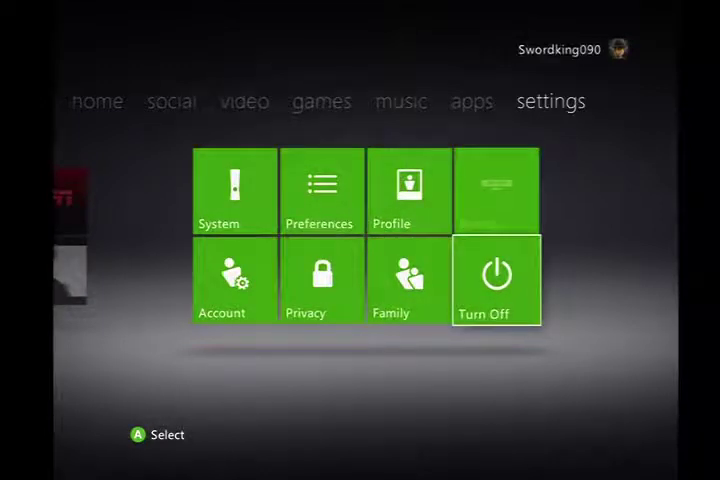
{"action": "key", "text": "Left"}
{"action": "key", "text": "Up"}
{"action": "key", "text": "Left"}
{"action": "key", "text": "Left"}
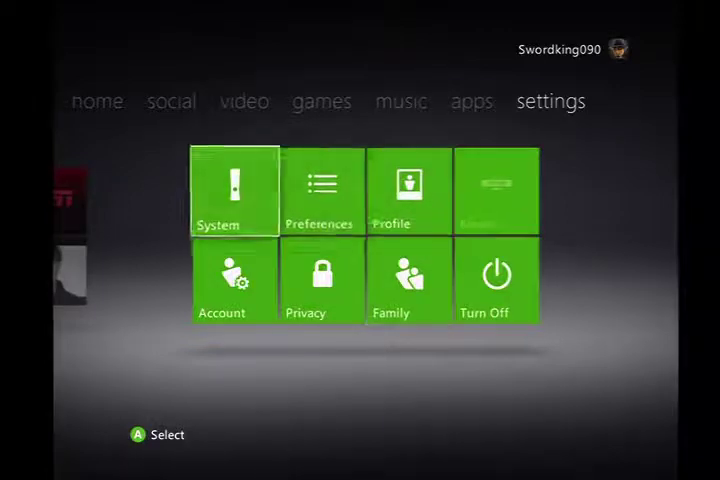
{"action": "key", "text": "Left"}
{"action": "key", "text": "Left"}
{"action": "key", "text": "Left"}
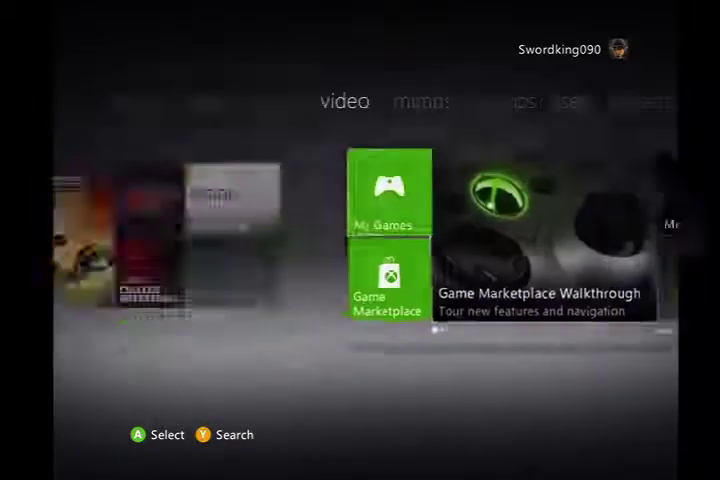
{"action": "key", "text": "Left"}
{"action": "key", "text": "Left"}
Go back to the bing search page, then return to home
{"action": "key", "text": "Left"}
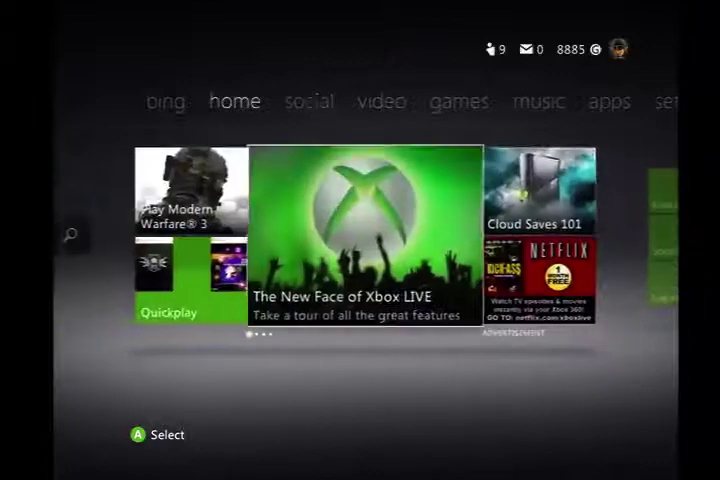
{"action": "key", "text": "Left"}
{"action": "key", "text": "Right"}
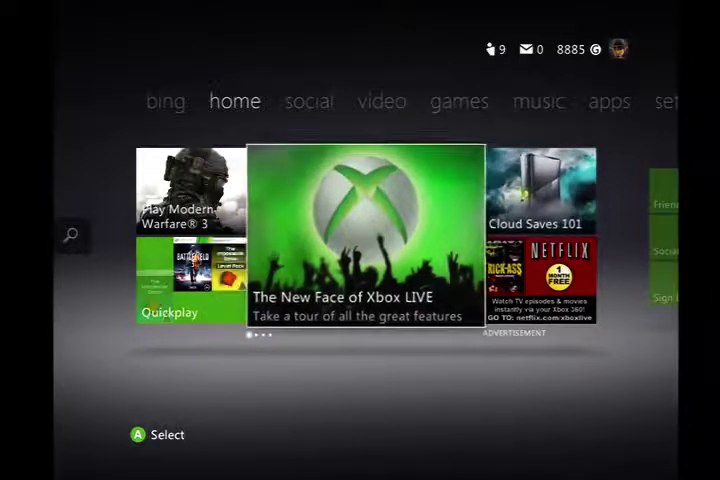
Toggle between the Play Modern Warfare 3 and New Face of Xbox LIVE tiles, briefly peeking at bing
{"action": "key", "text": "Left"}
{"action": "key", "text": "Right"}
{"action": "key", "text": "Left"}
{"action": "key", "text": "Right"}
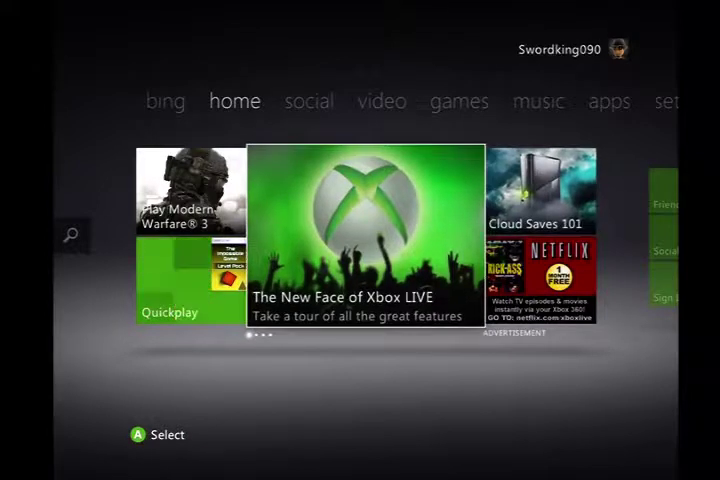
{"action": "key", "text": "Left"}
{"action": "key", "text": "Right"}
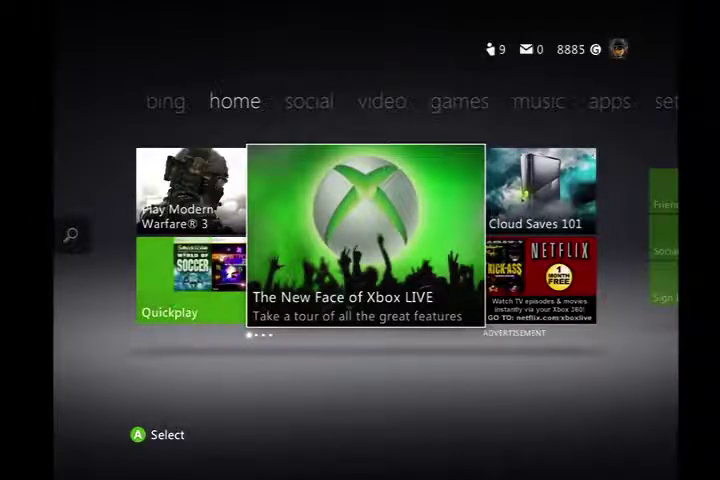
{"action": "key", "text": "Left"}
{"action": "key", "text": "Left"}
{"action": "key", "text": "Right"}
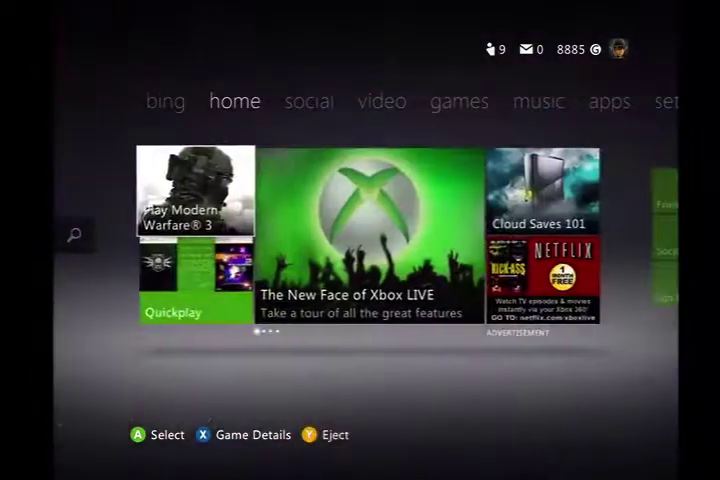
{"action": "key", "text": "Right"}
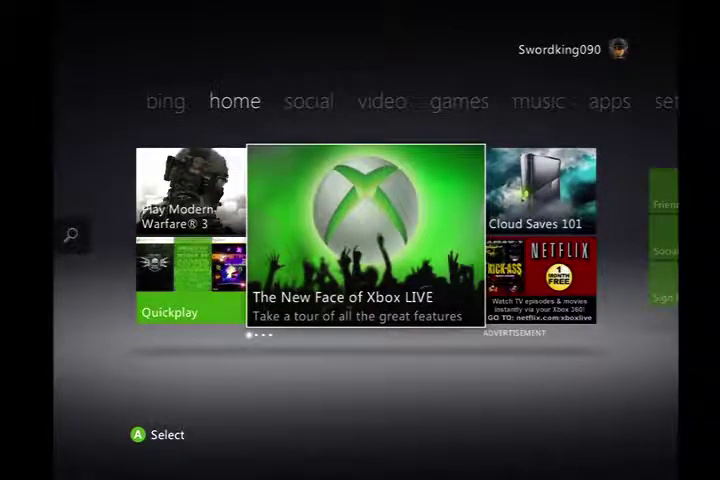
{"action": "key", "text": "Left"}
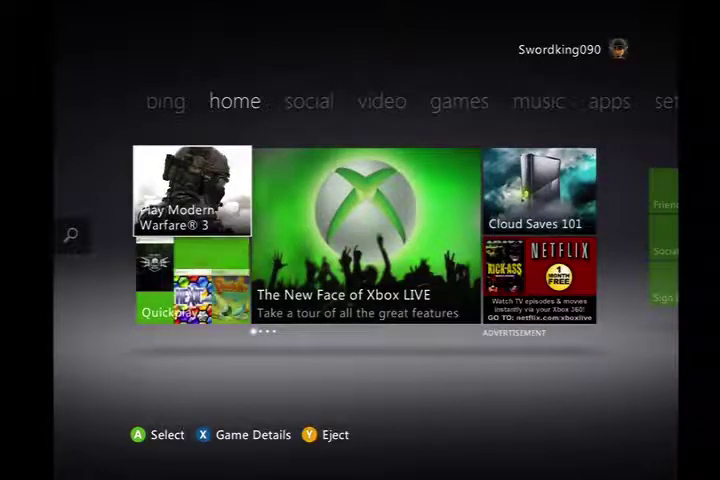